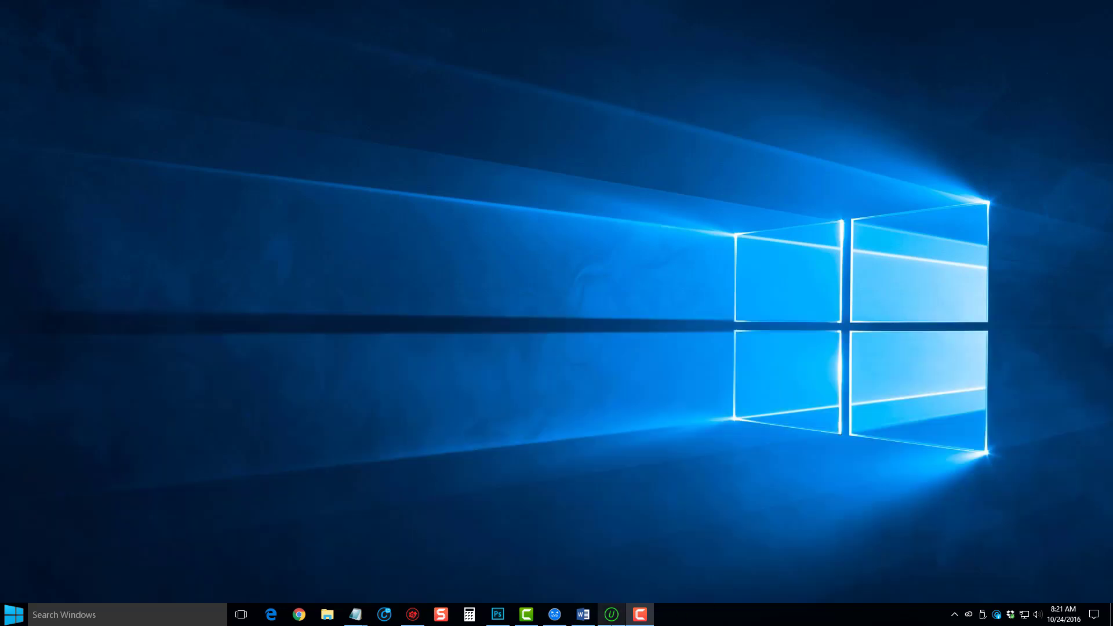
Step: Bring the IObit Uninstaller window forward, showing All Programs with 37 entries
click(612, 615)
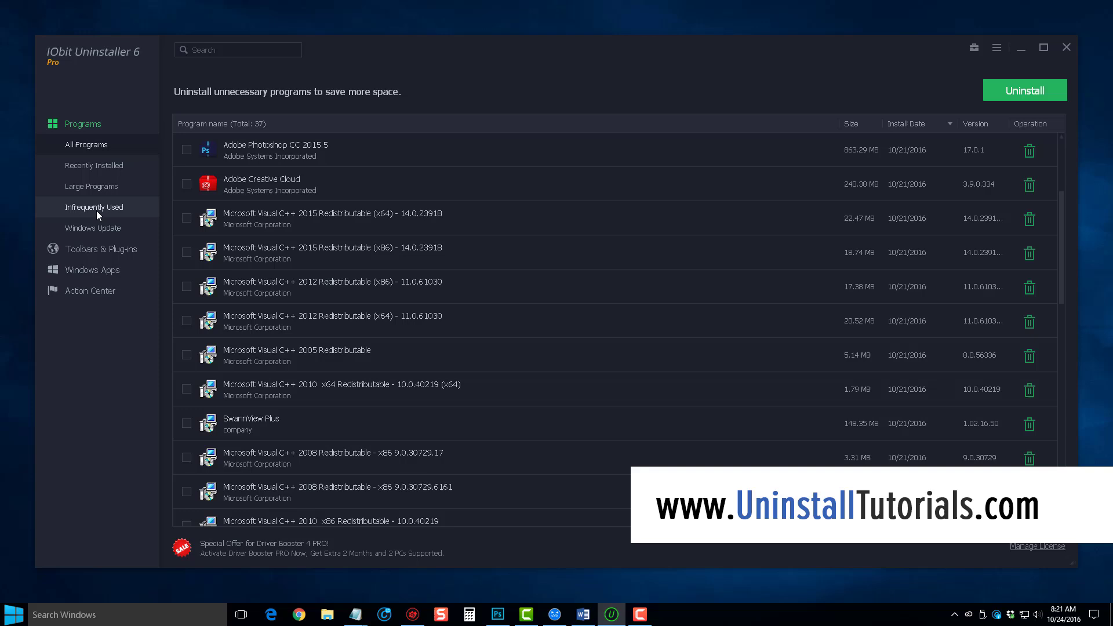
Step: Browse Windows updates and the IE, Chrome and Edge plug-ins, ending on the 18 Windows apps
click(91, 227)
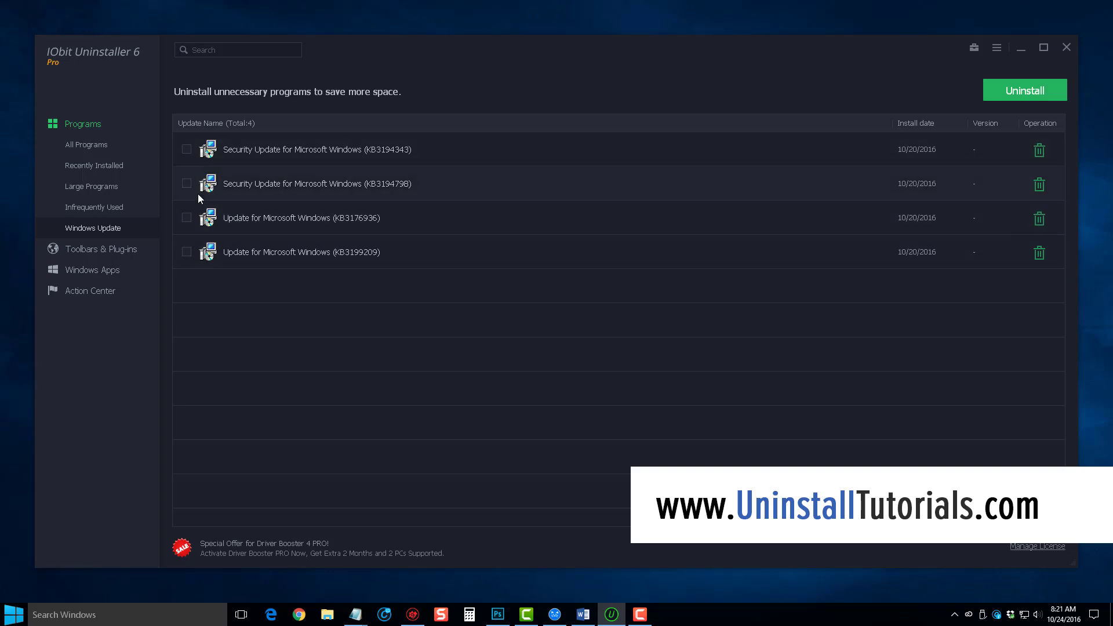
click(101, 249)
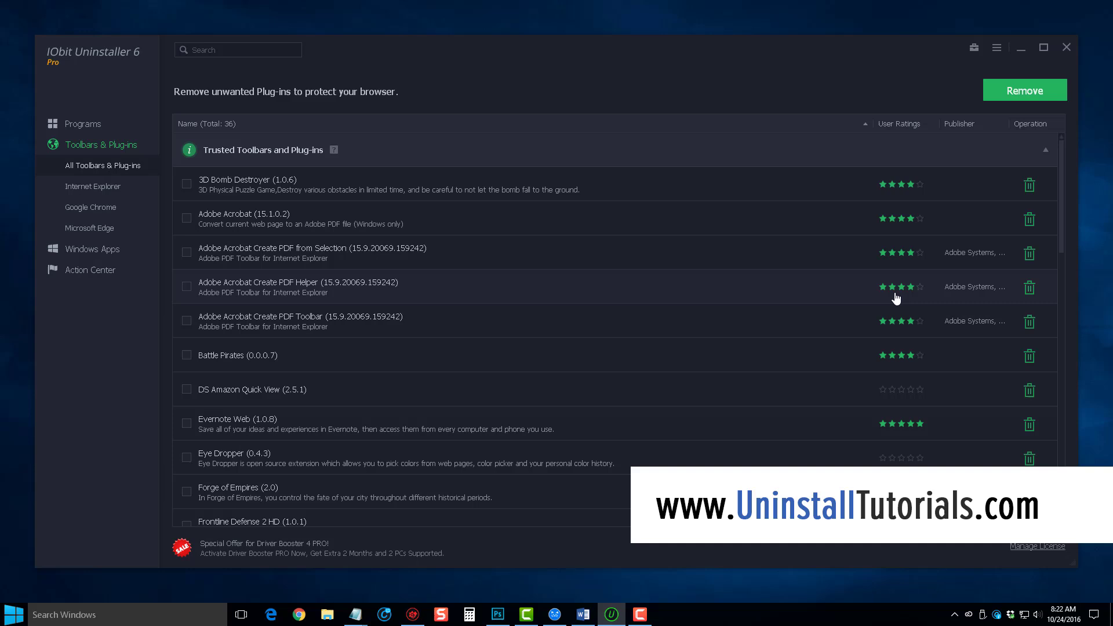
click(105, 186)
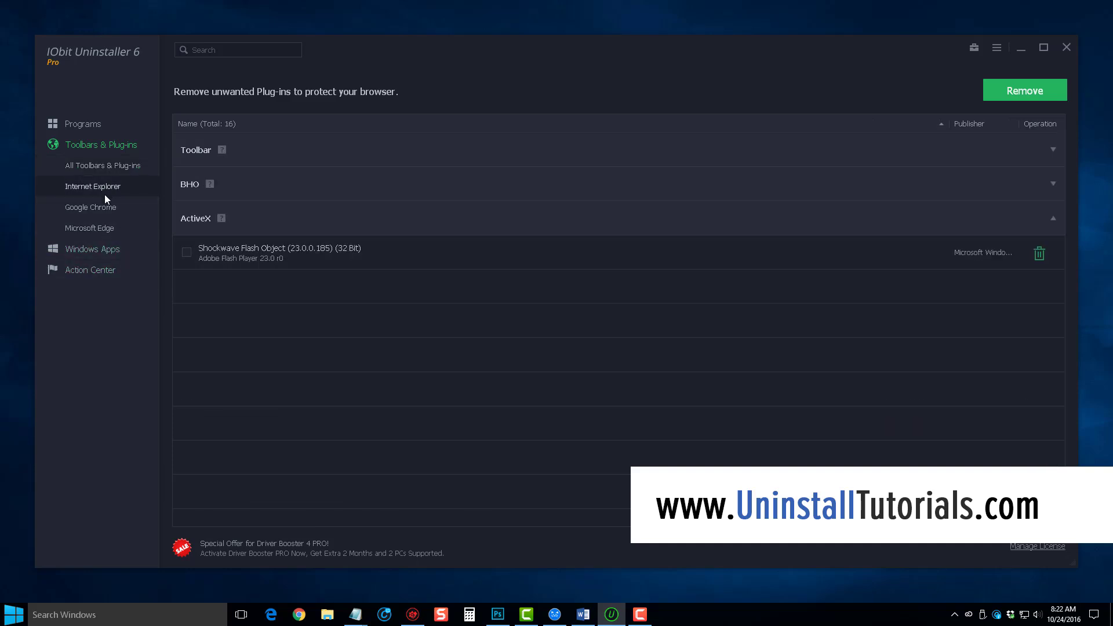
click(103, 206)
click(101, 228)
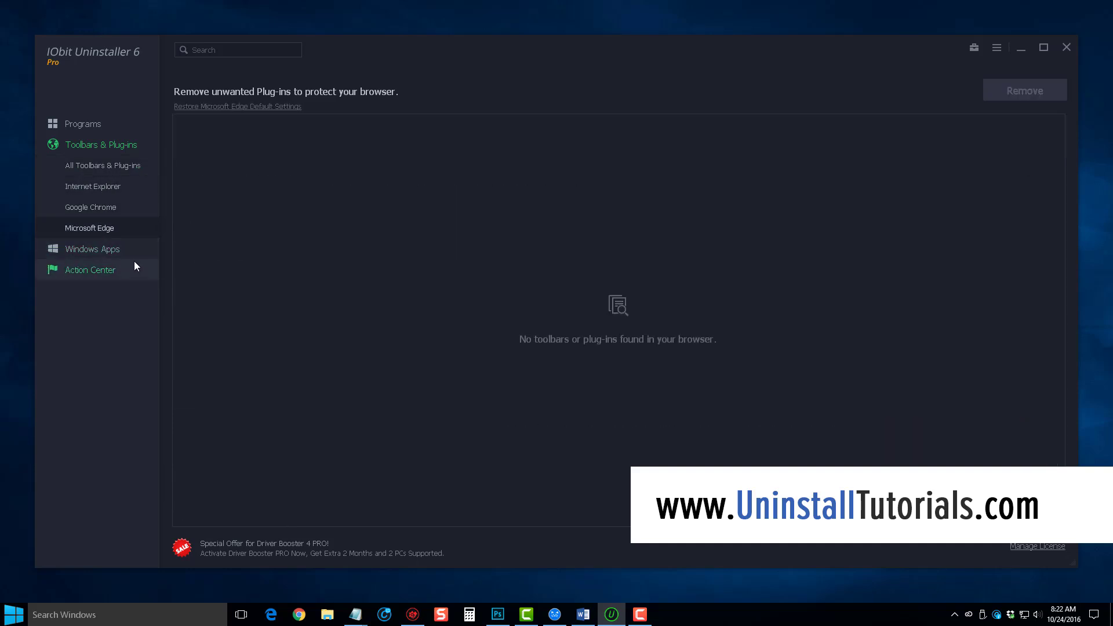
click(99, 165)
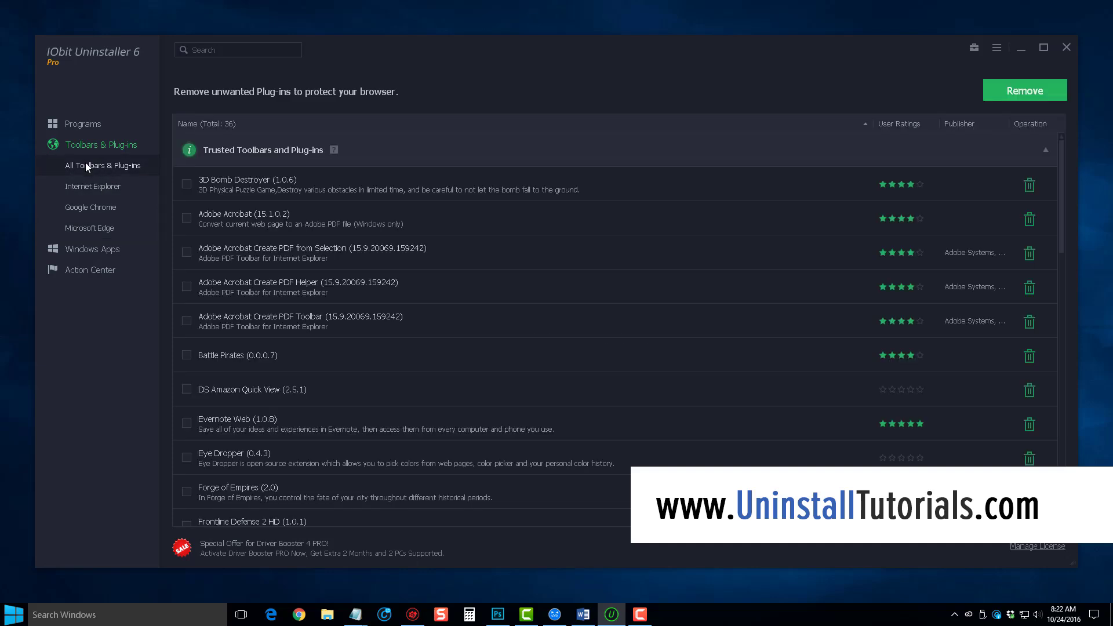
click(92, 249)
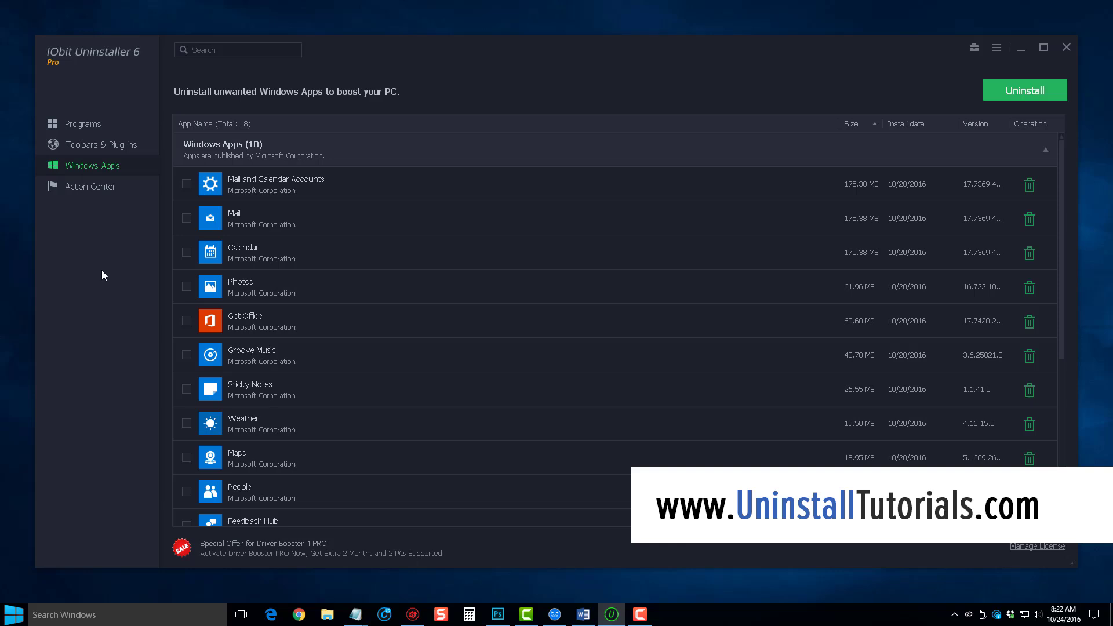
click(972, 50)
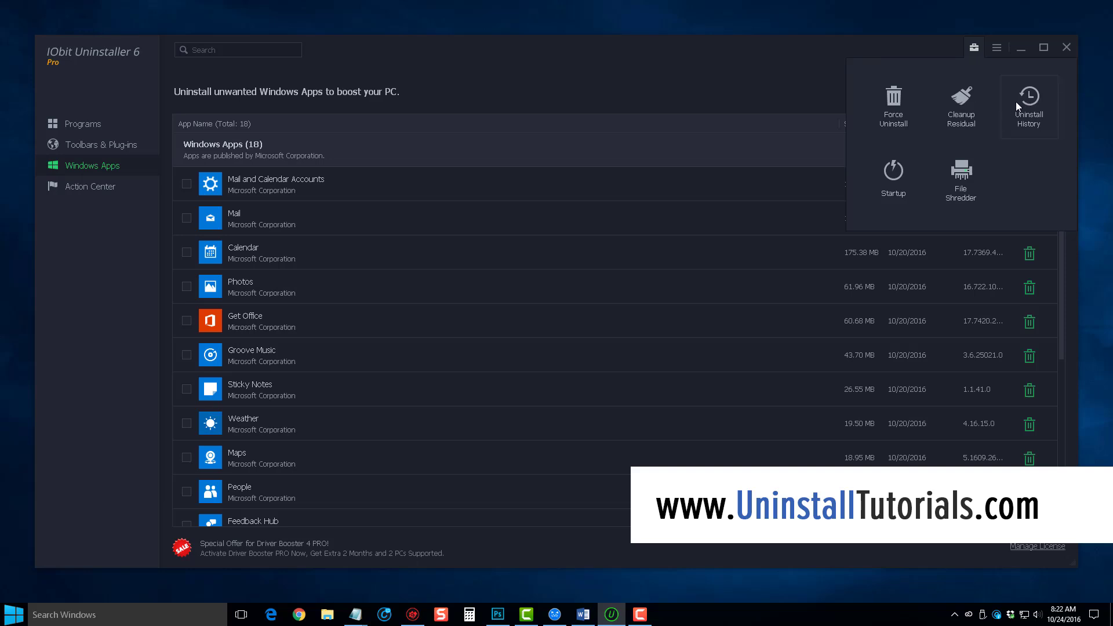
click(881, 178)
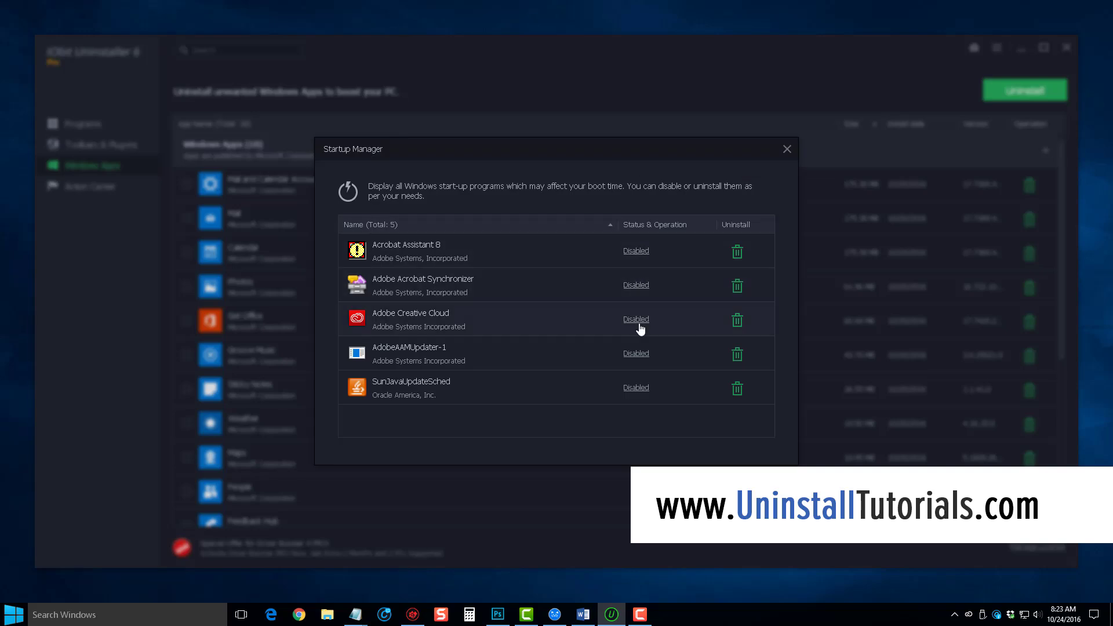
click(786, 149)
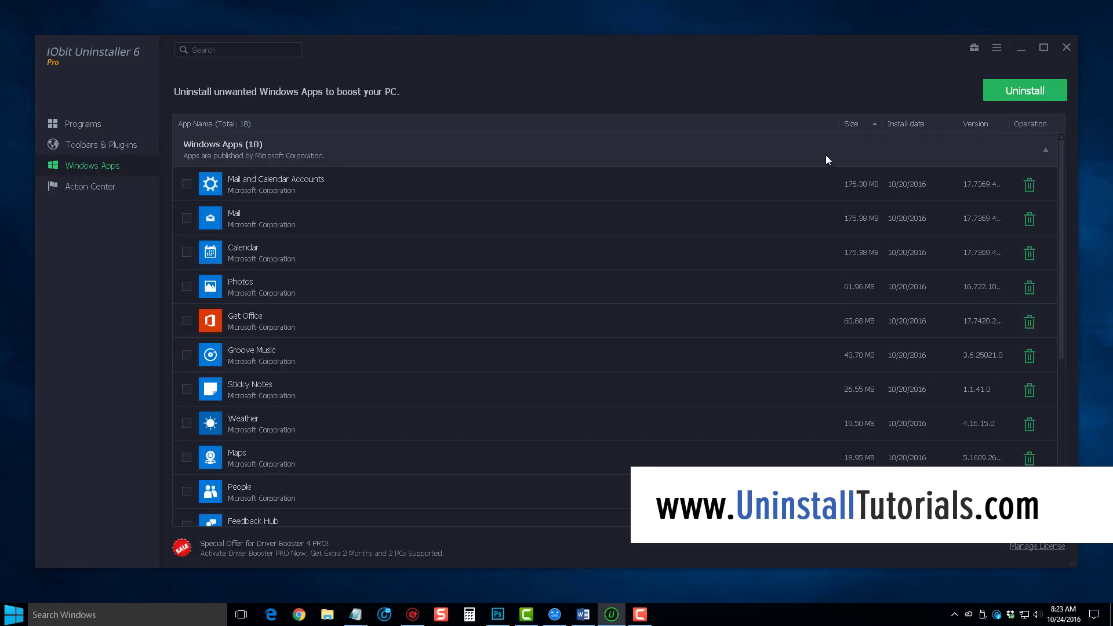
click(974, 48)
click(964, 184)
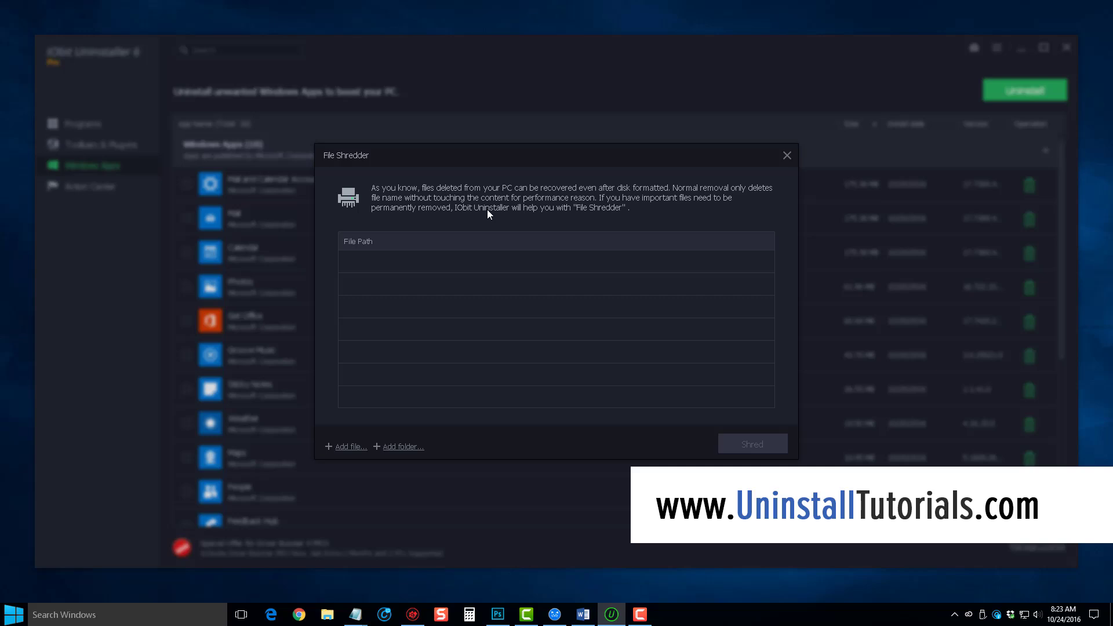
click(785, 157)
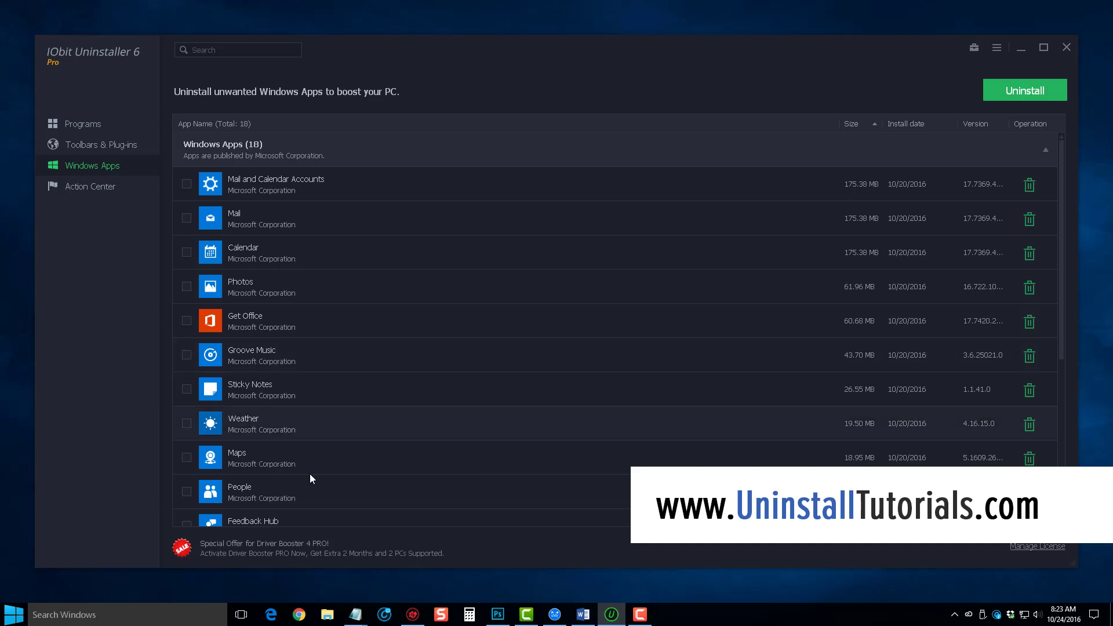
Step: Scan with Driver Booster 4, review 8 outdated drivers and 1 game component maximized, then minimize it
click(413, 616)
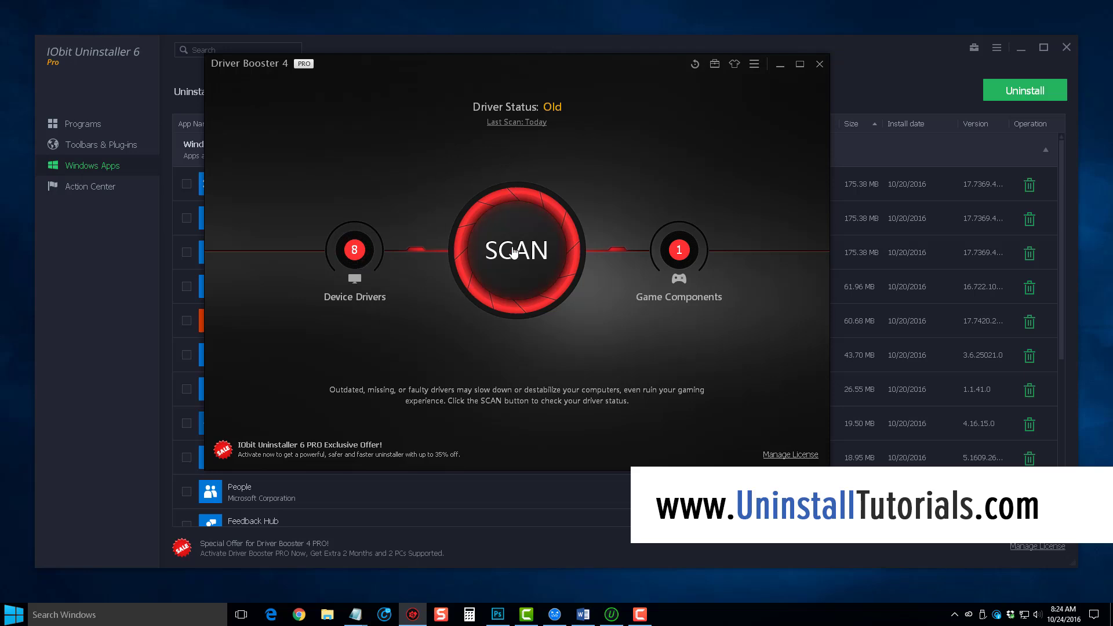
click(496, 261)
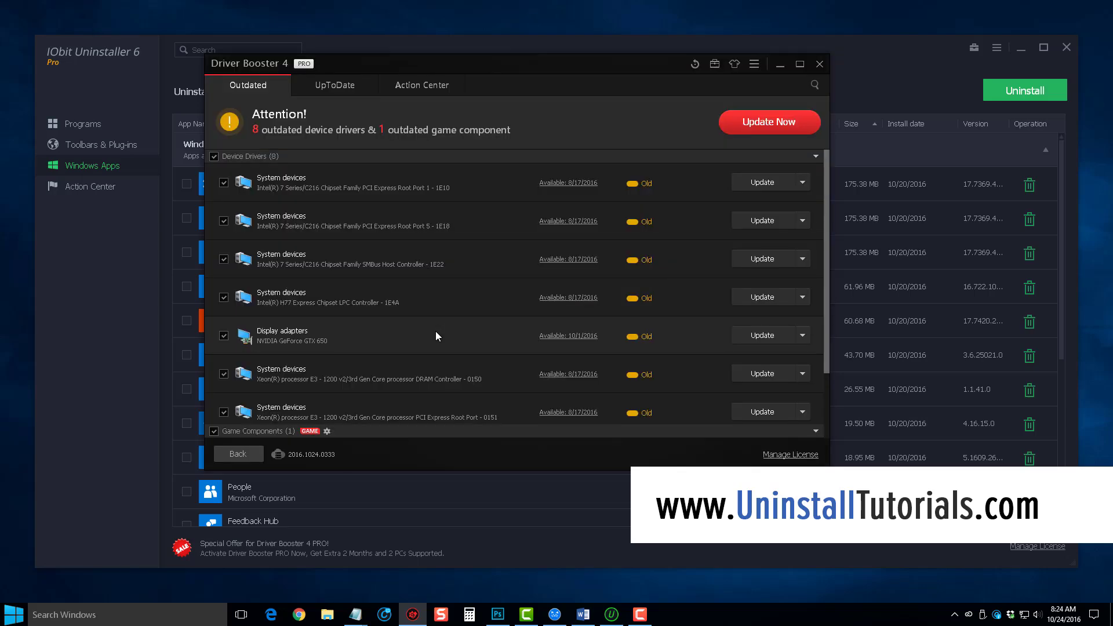
click(801, 64)
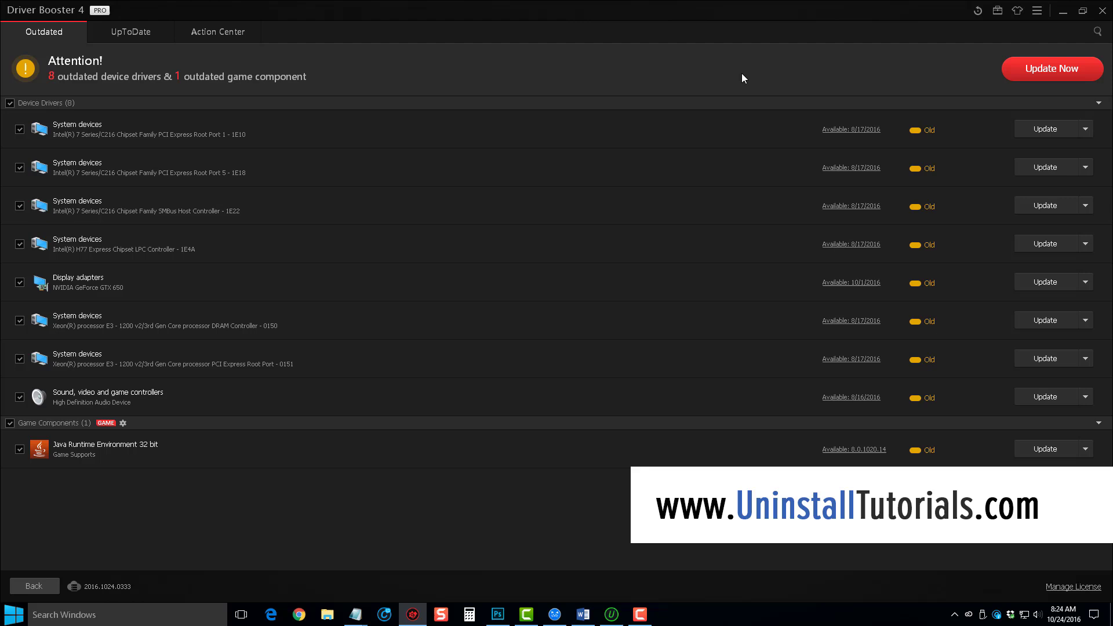
click(1064, 14)
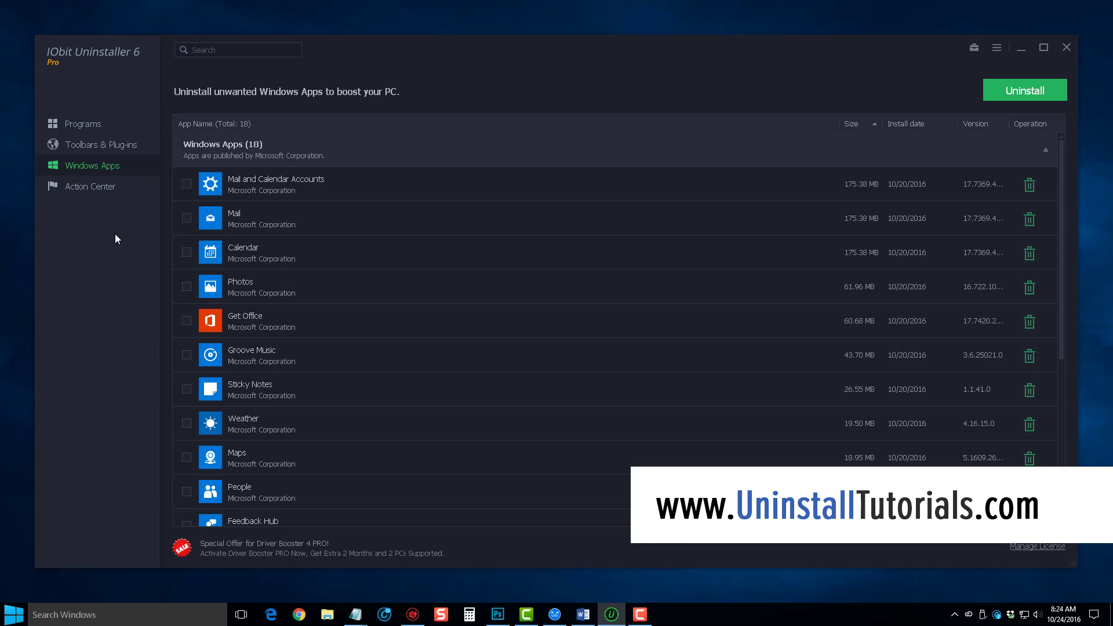
Step: Return to Programs to list all 37 installed programs, sorted by install date
click(94, 124)
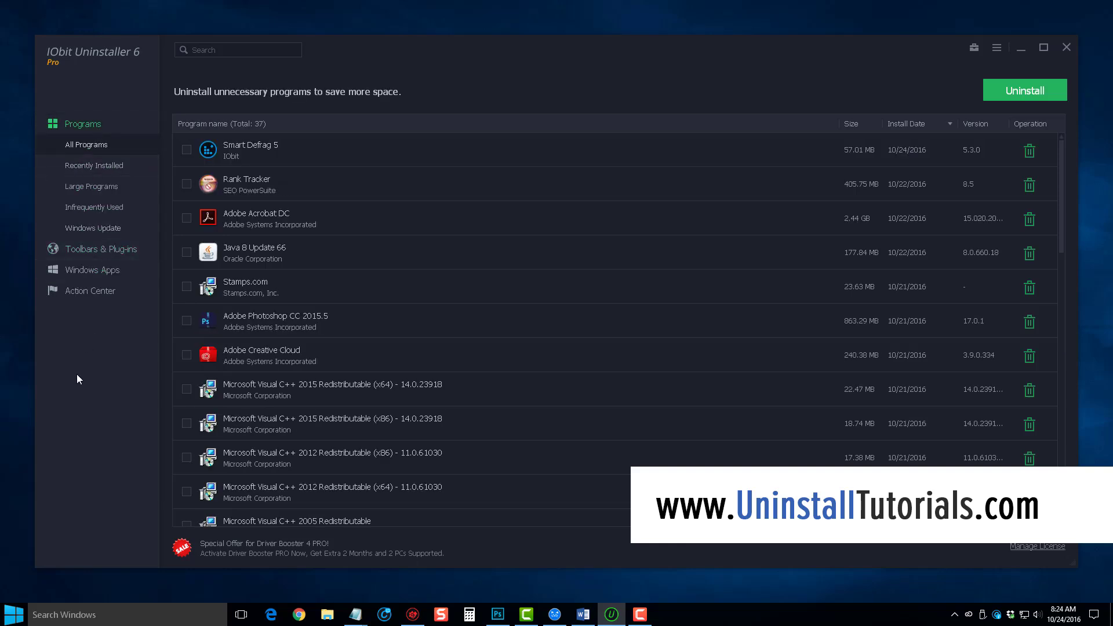